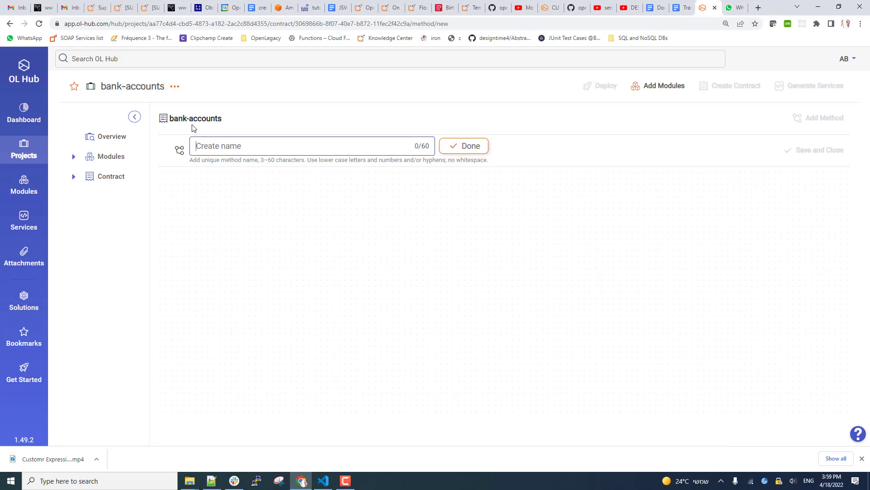
- Name the new method in the bank-accounts contract get-account-data and finish creating it
text(get-accoun)
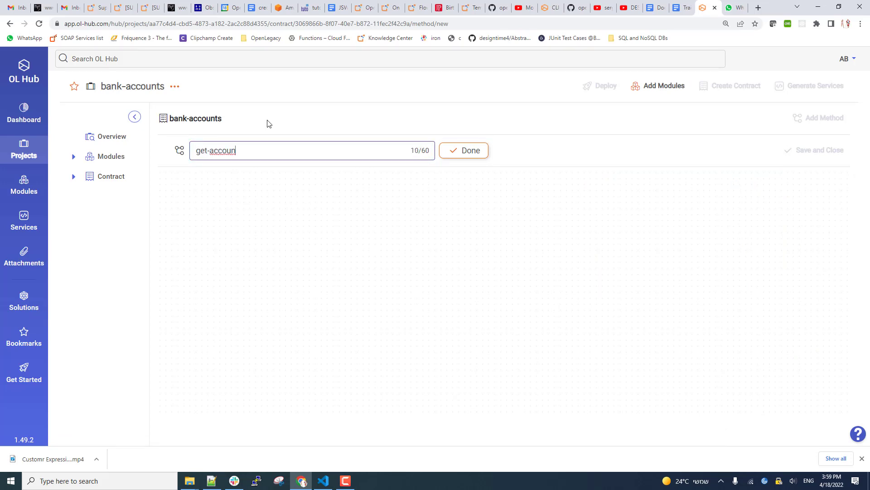
text(t-data)
click(459, 150)
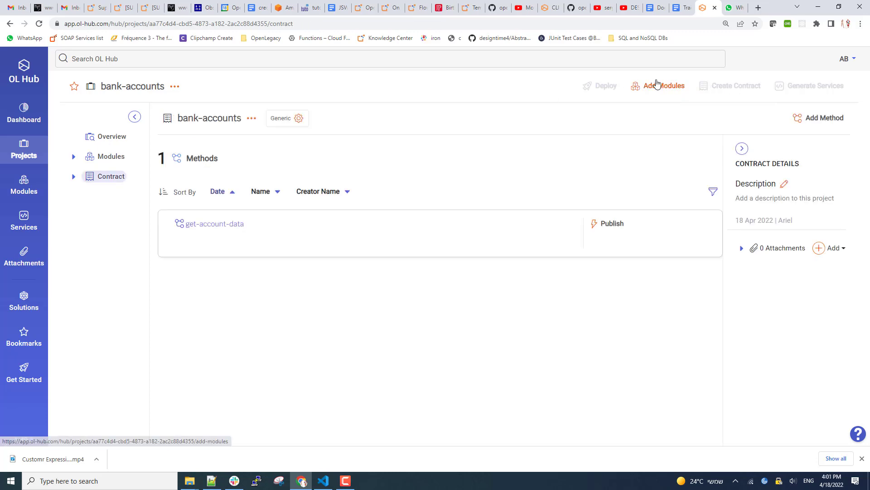
- Start a new custom expression in the account settings and name it upperCase
click(851, 62)
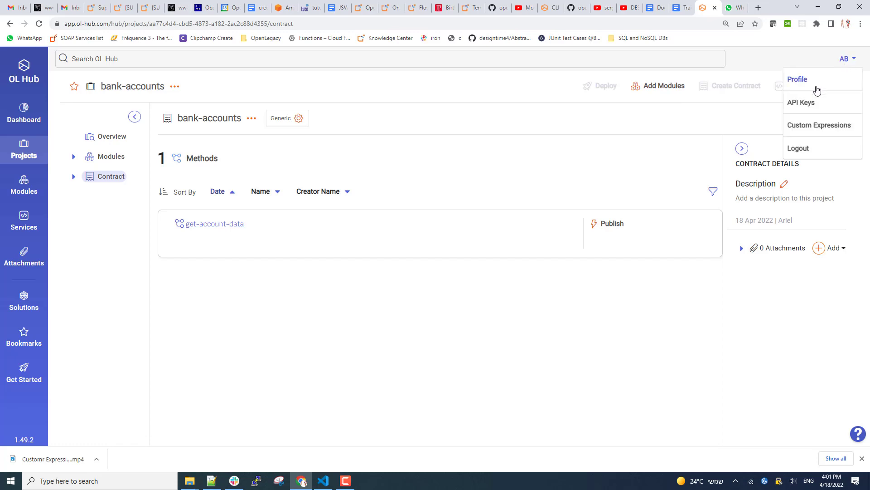
click(813, 127)
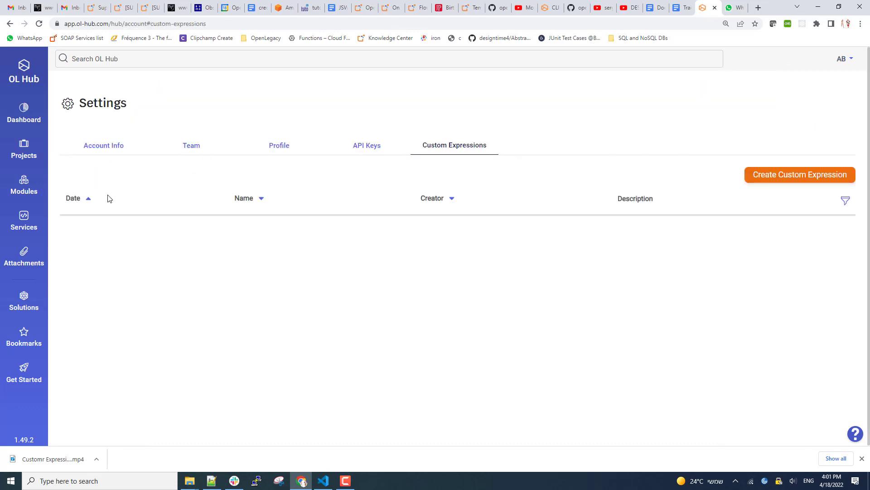
click(777, 175)
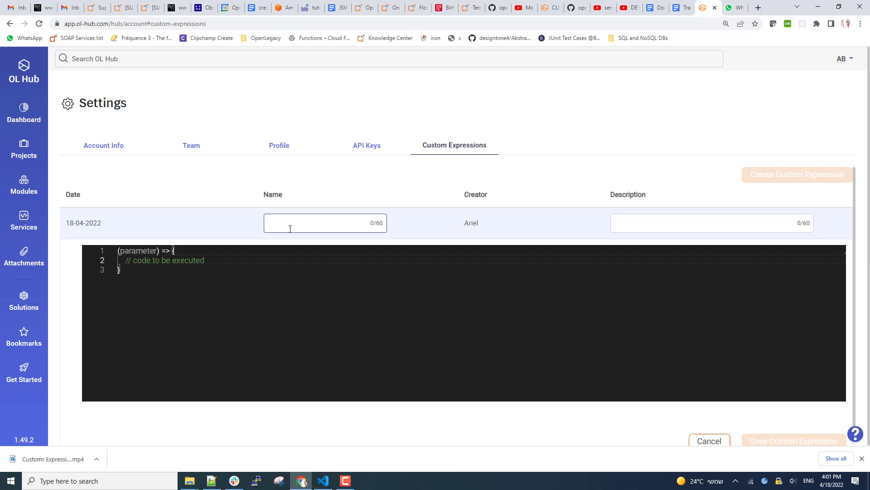
text(uppe)
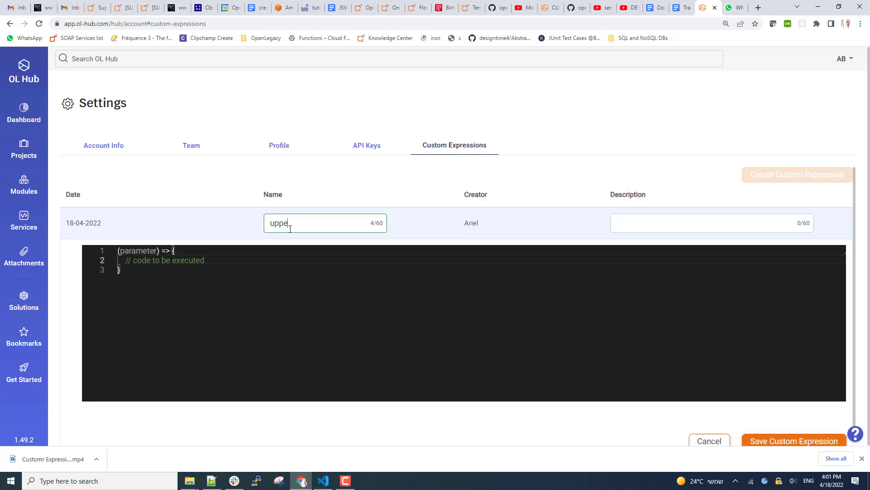
text(rCase)
- Replace the placeholder comment in the upperCase function body with a return keyword
click(131, 262)
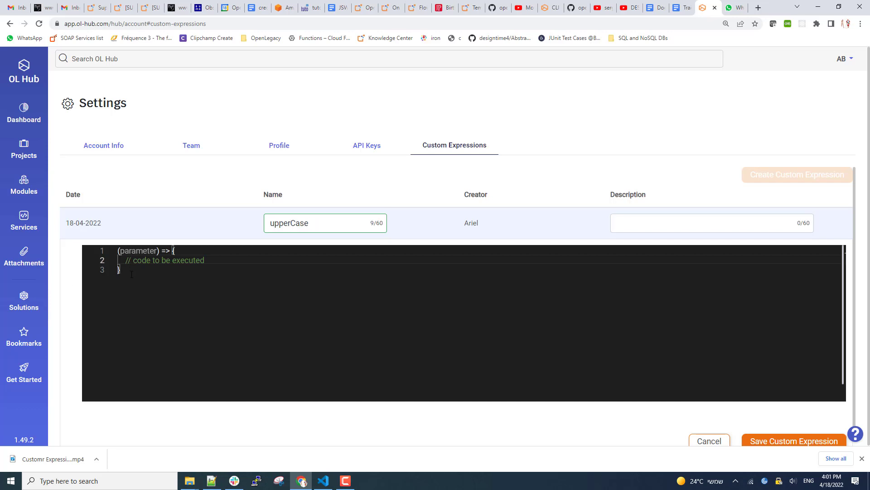
key(shift+Right)
key(shift+Right)
key(ctrl+shift+Right)
key(ctrl+shift+Right)
key(ctrl+shift+Right)
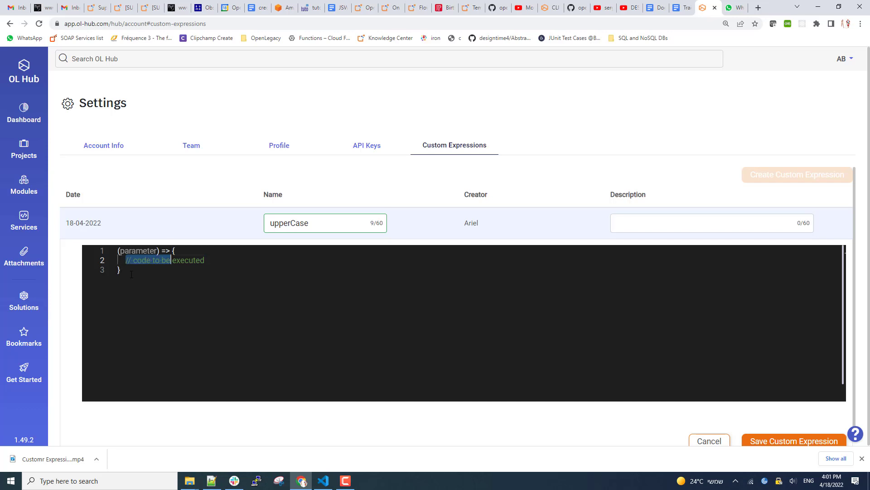
key(ctrl+shift+Right)
text(re)
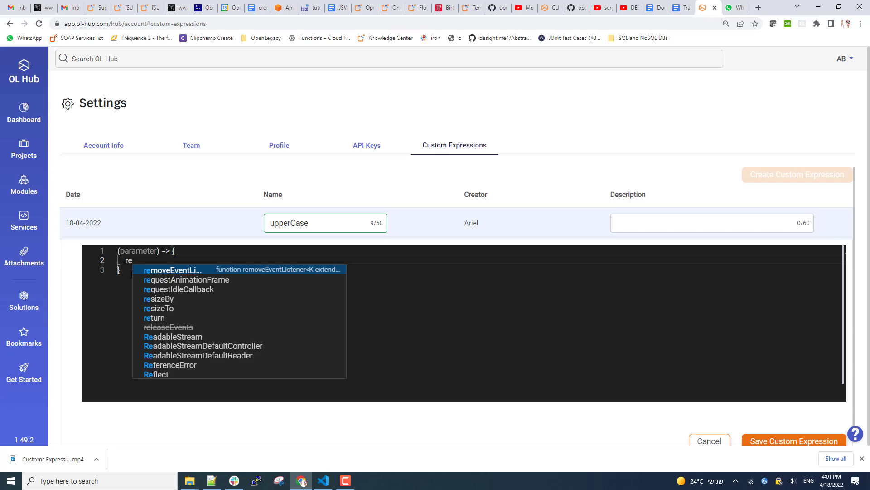
text(tu)
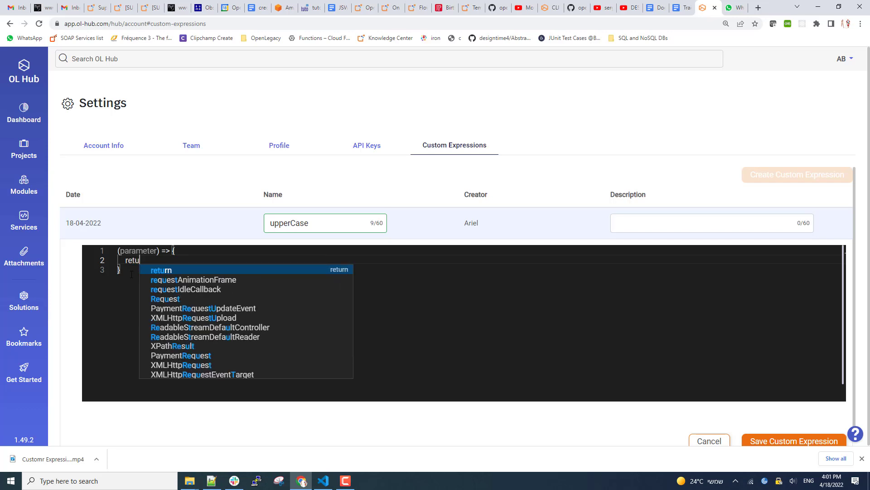
click(183, 270)
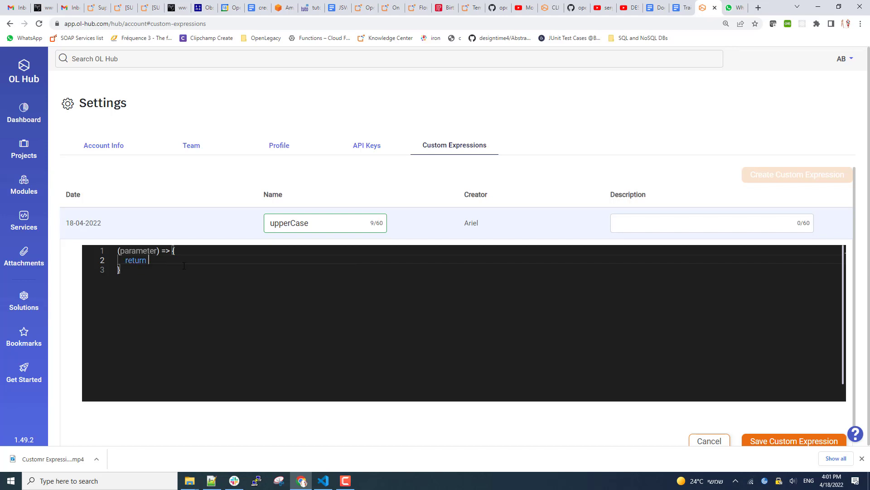
- Complete the return statement with parameter.toUpperCase(); and save the custom expression
text(pa)
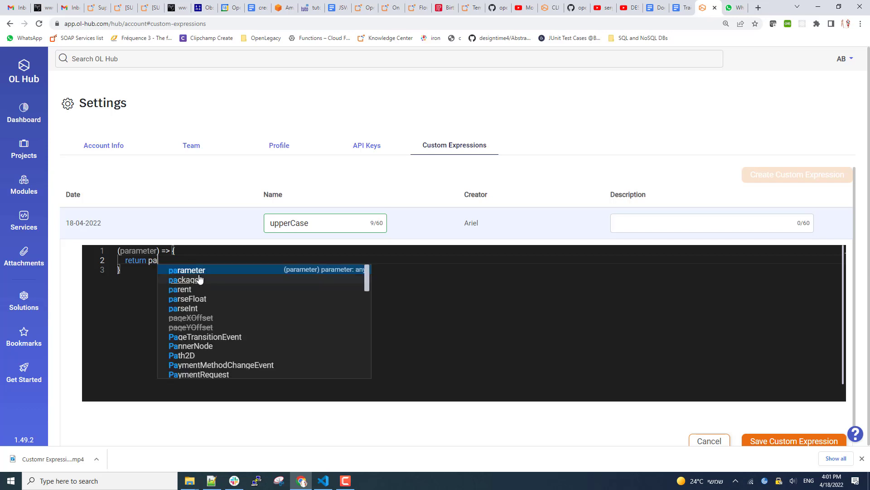
click(200, 270)
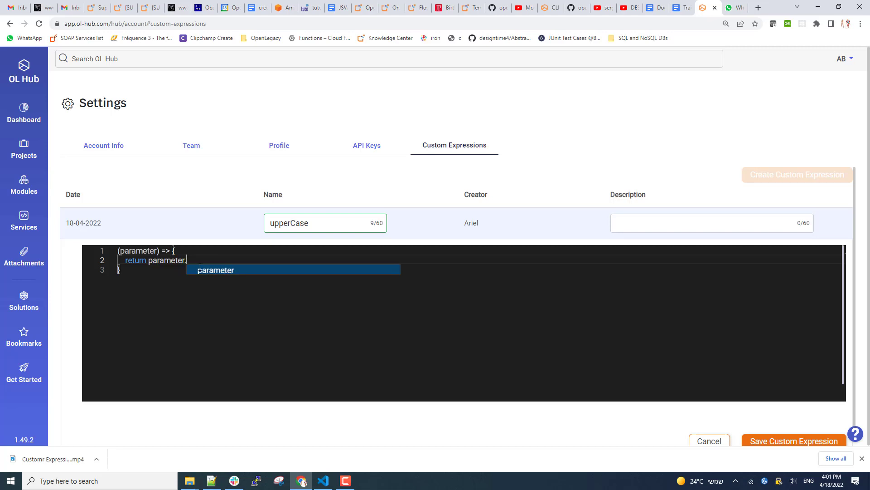
text(.to)
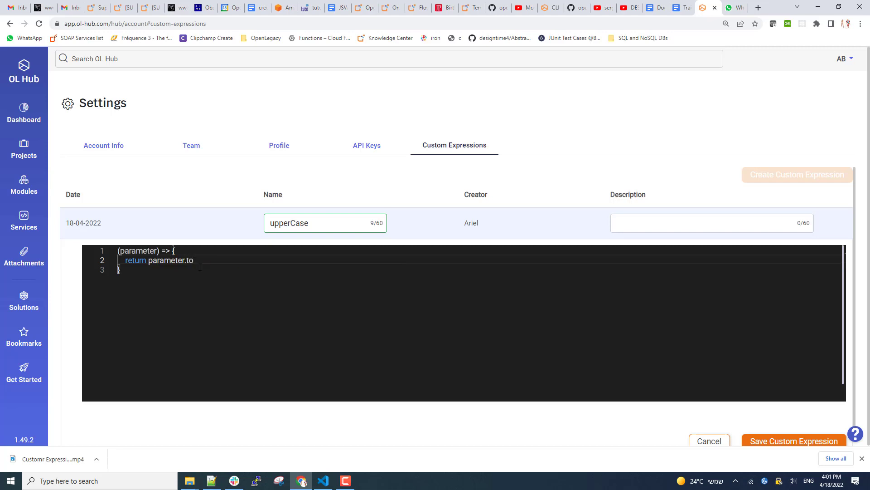
text(UpperCase();)
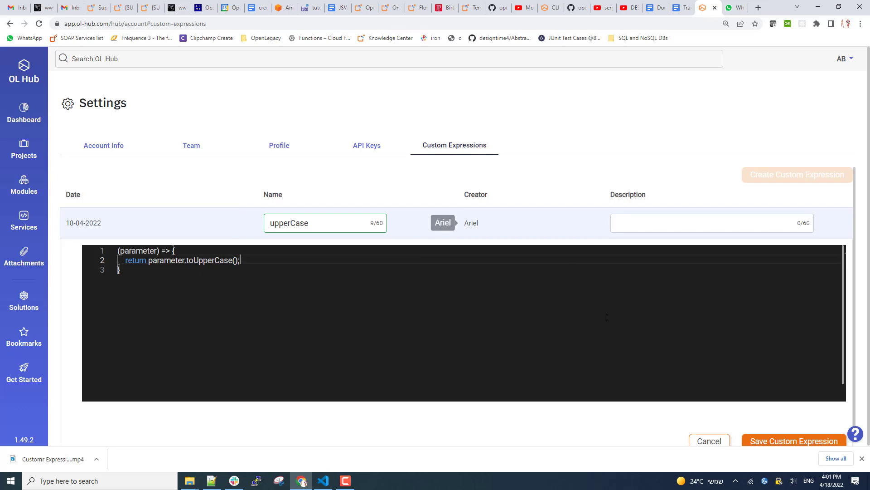
click(801, 443)
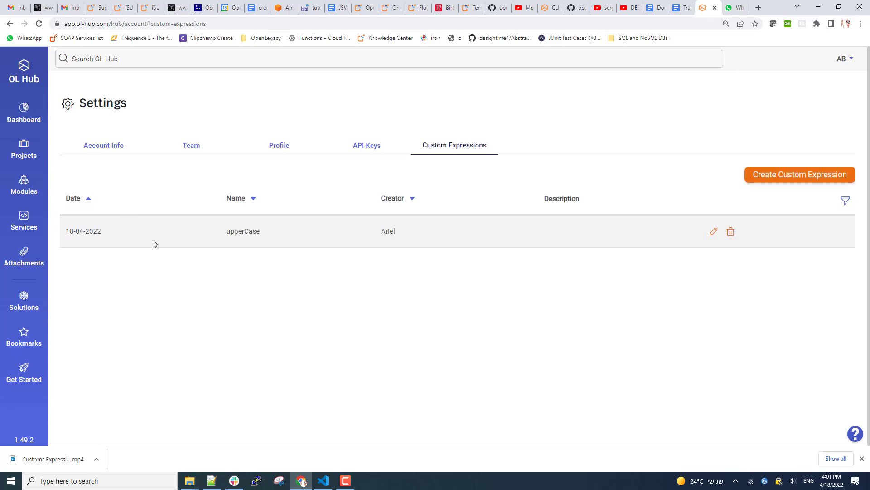
click(715, 232)
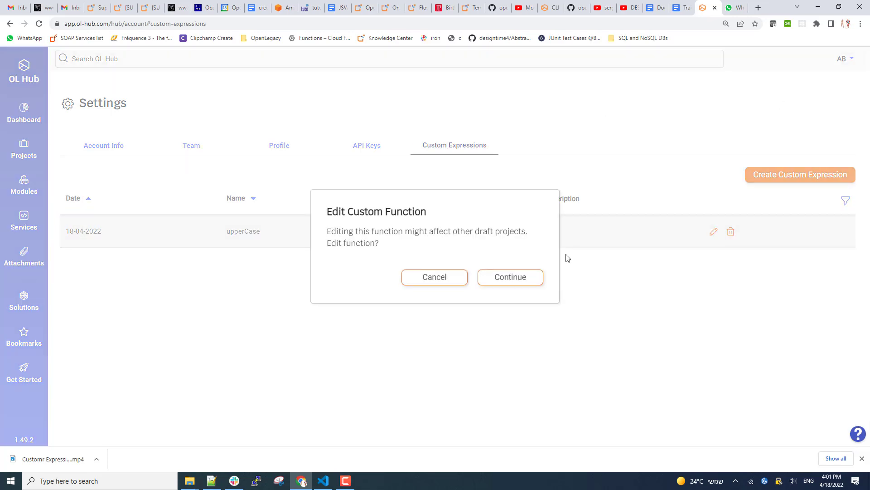
click(435, 276)
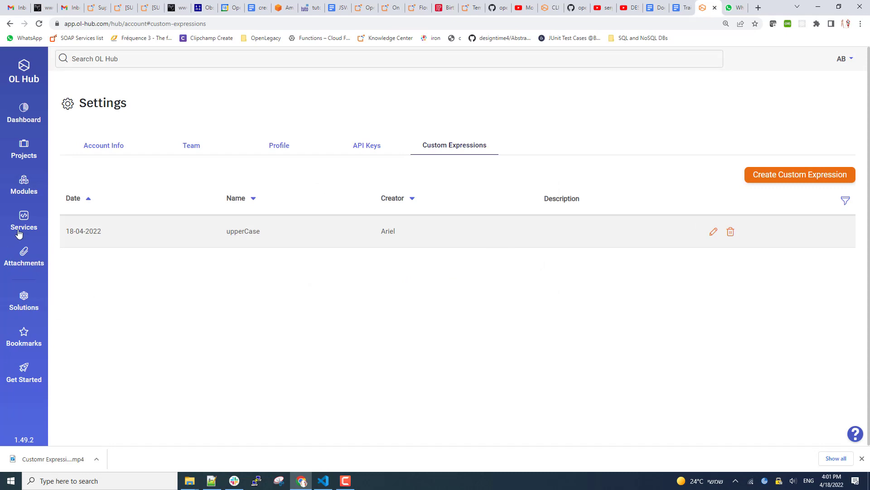
- Open the get-account-data method of the bank-accounts project
click(29, 152)
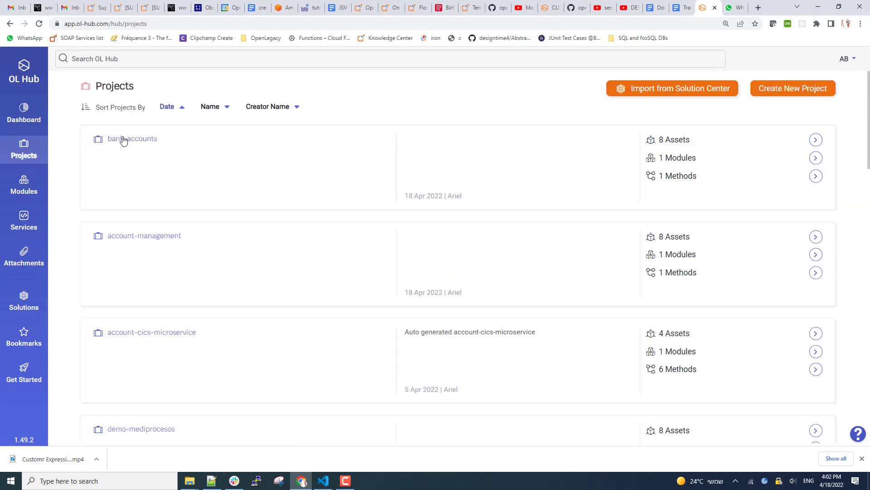
click(121, 140)
click(216, 185)
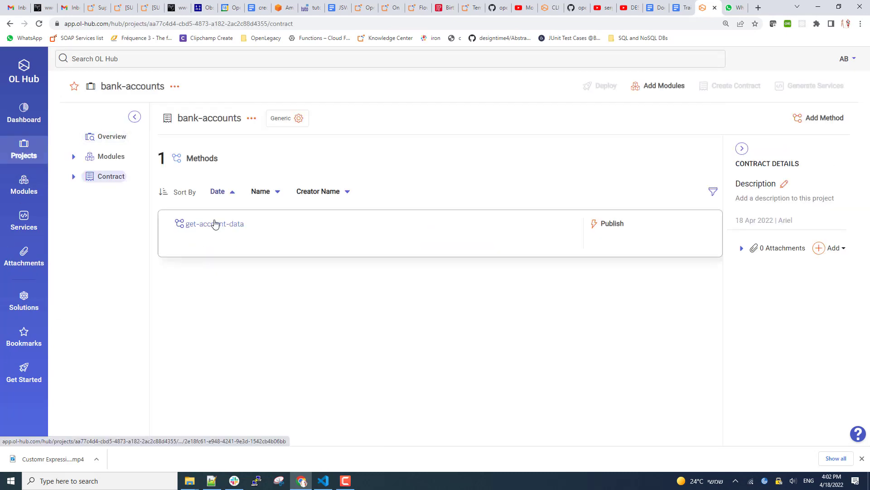
click(214, 223)
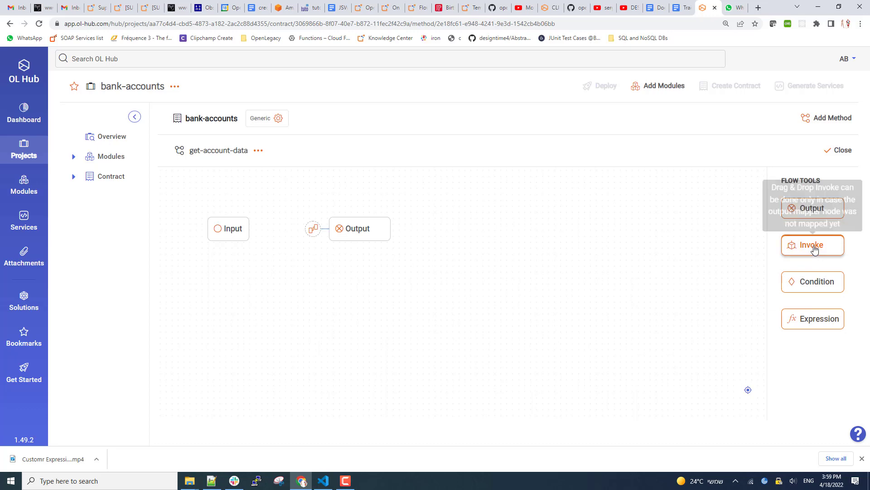
- Add an Invoke node between Input and Output in the method flow and assign the get-account asset to it
drag(791, 245, 275, 231)
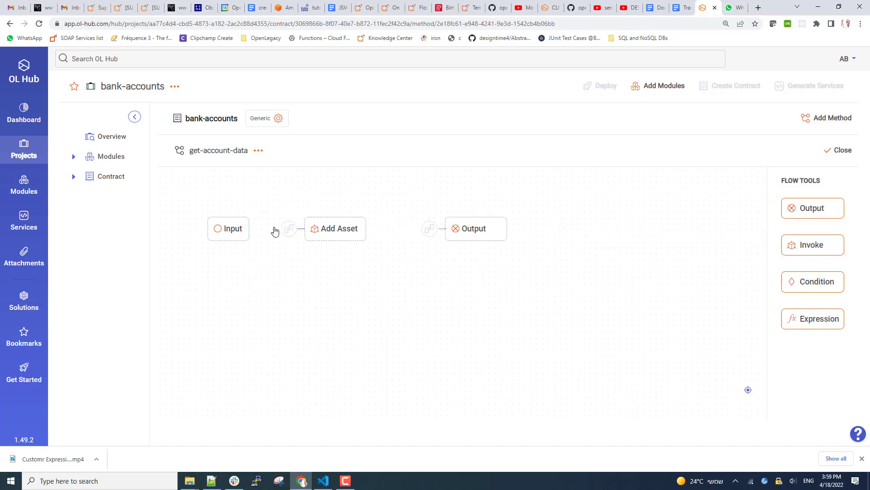
click(327, 231)
scroll(200, 358, down, 5)
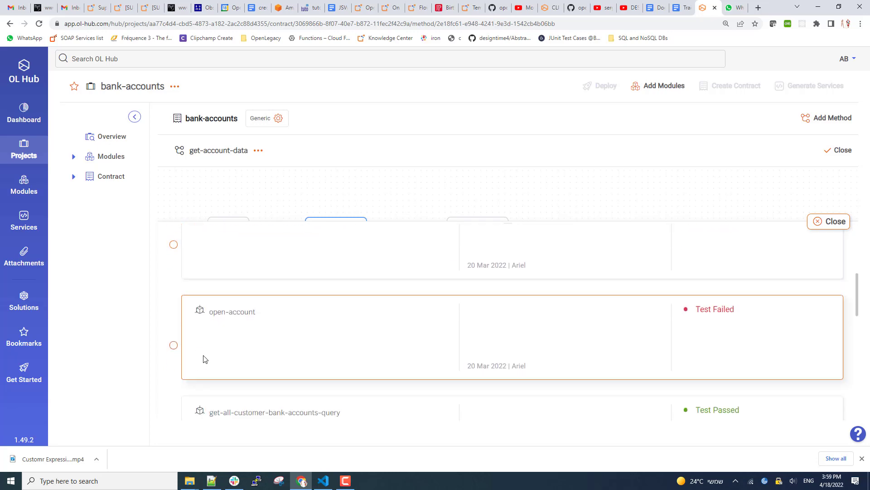
scroll(204, 359, down, 3)
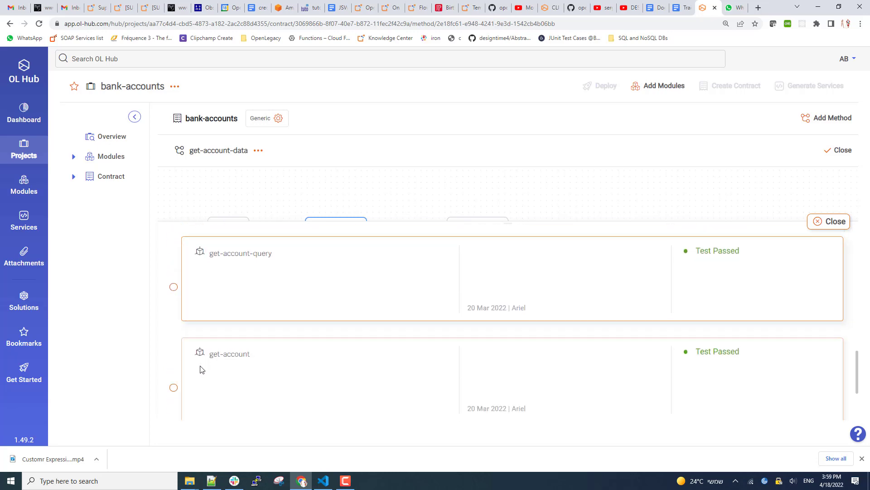
click(173, 389)
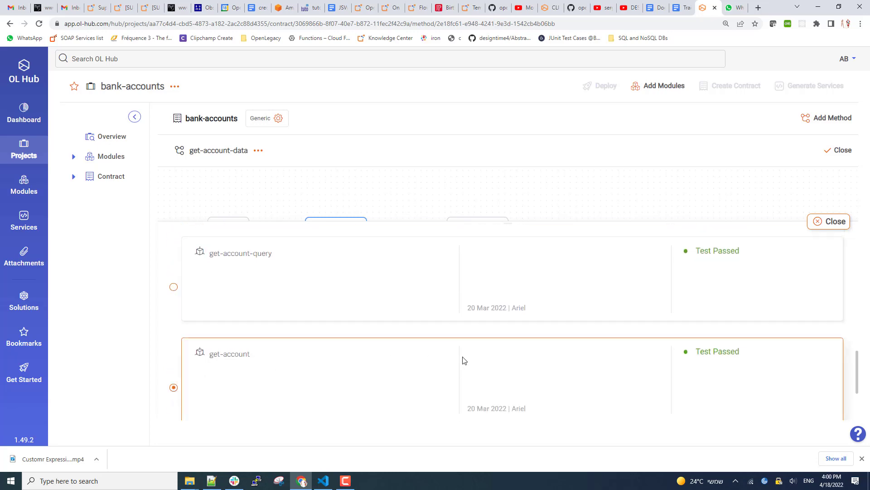
scroll(464, 361, down, 1)
scroll(311, 331, down, 2)
click(220, 257)
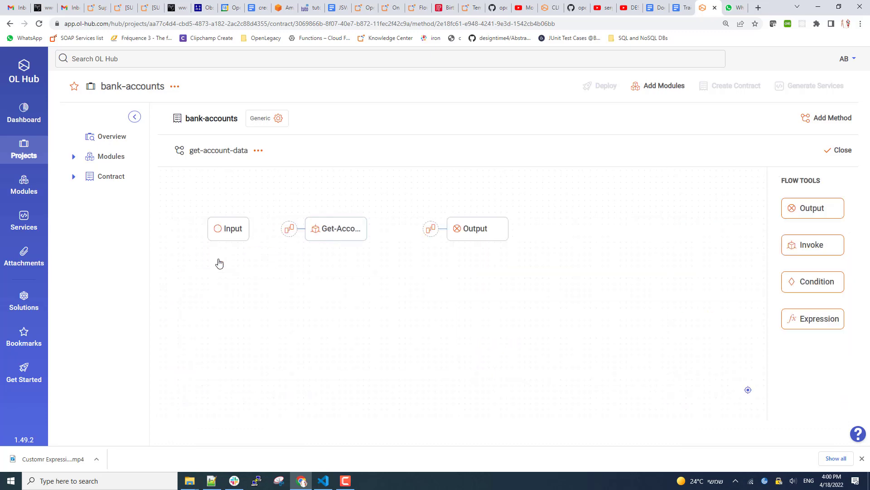
- Map the Get-Account asset's paccountId field to the method's input
click(289, 229)
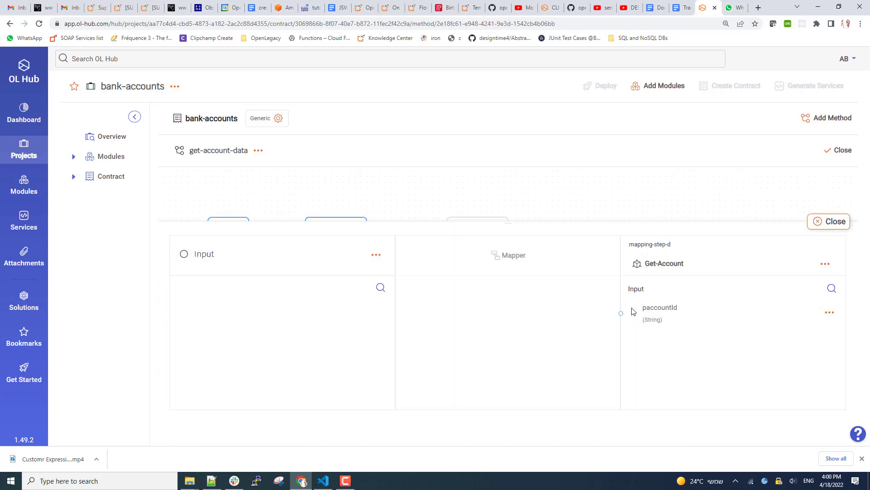
click(830, 313)
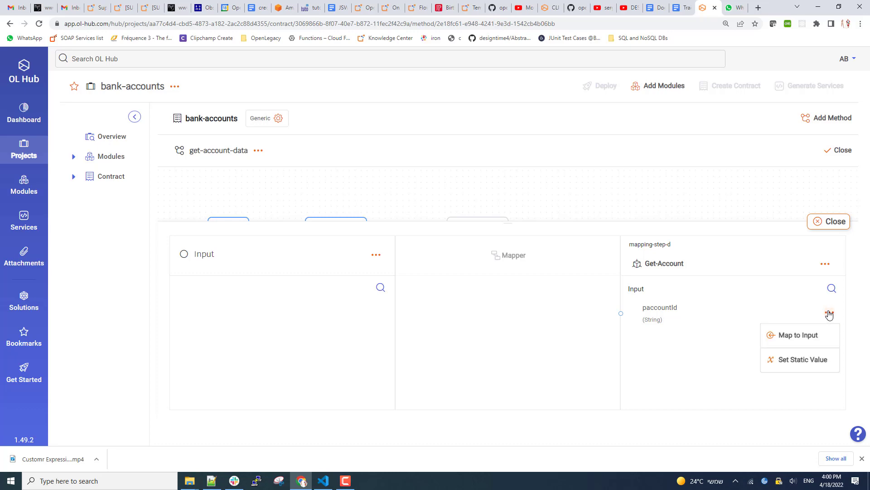
click(804, 335)
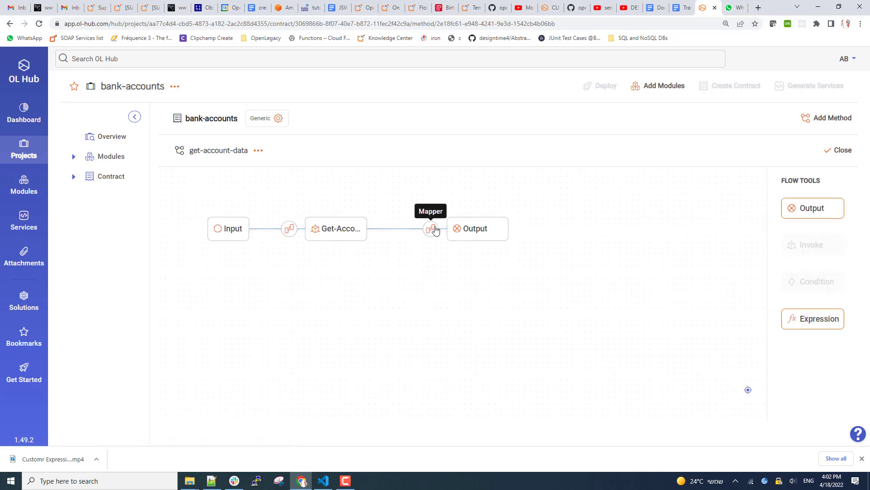
- Apply the existing upperCase expression to the typeName output in the mapper between Get-Account and Output, and save it
click(433, 229)
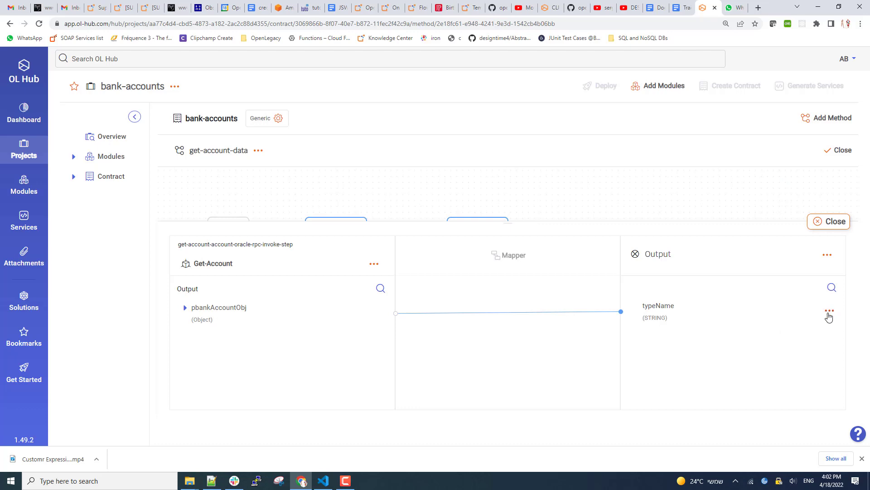
click(829, 313)
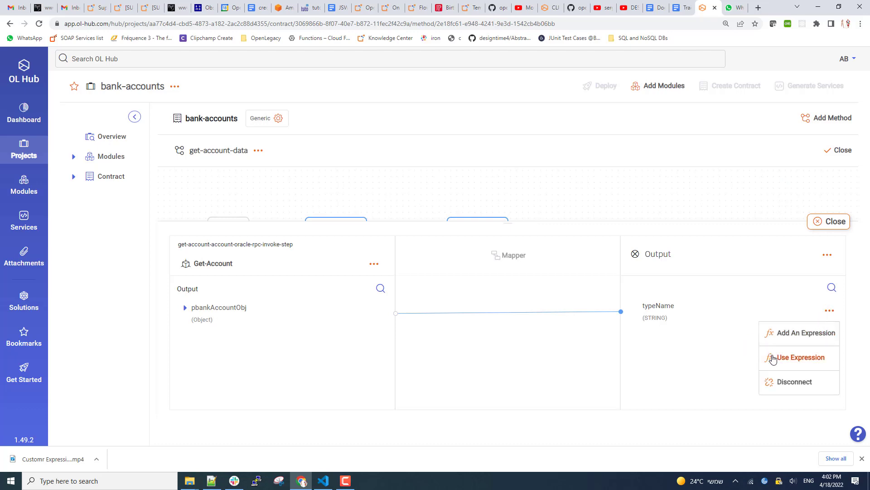
click(792, 358)
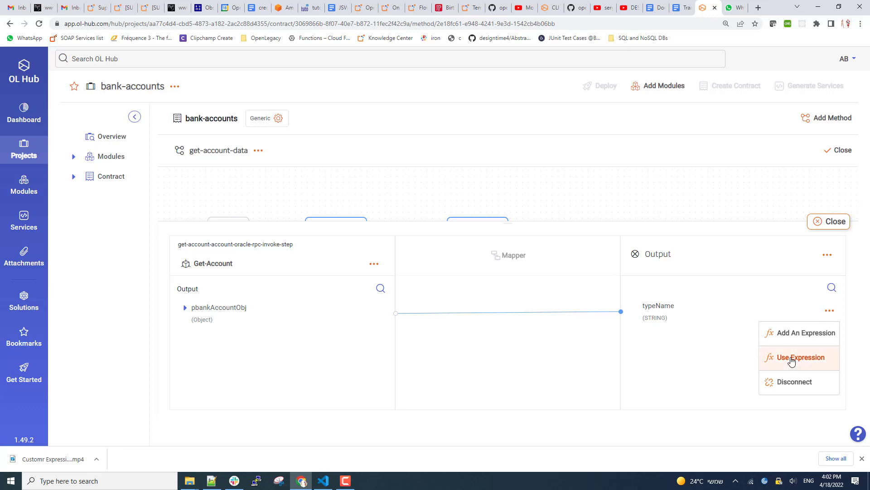
click(535, 283)
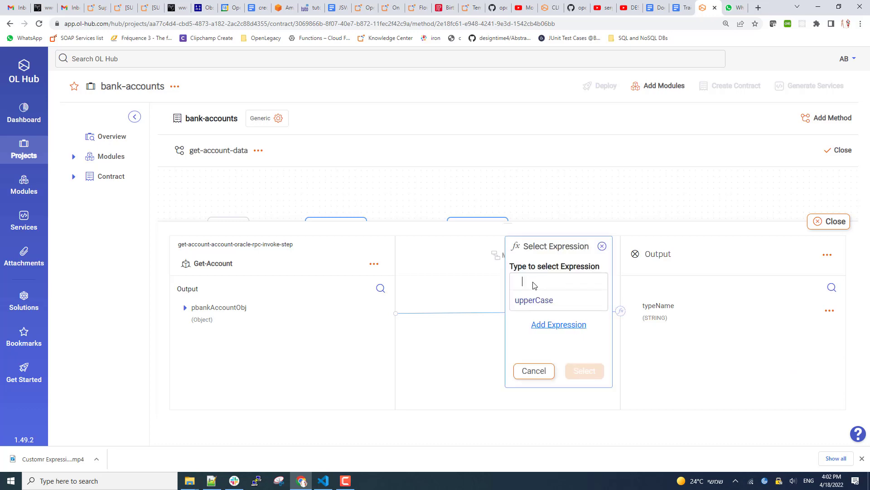
click(536, 300)
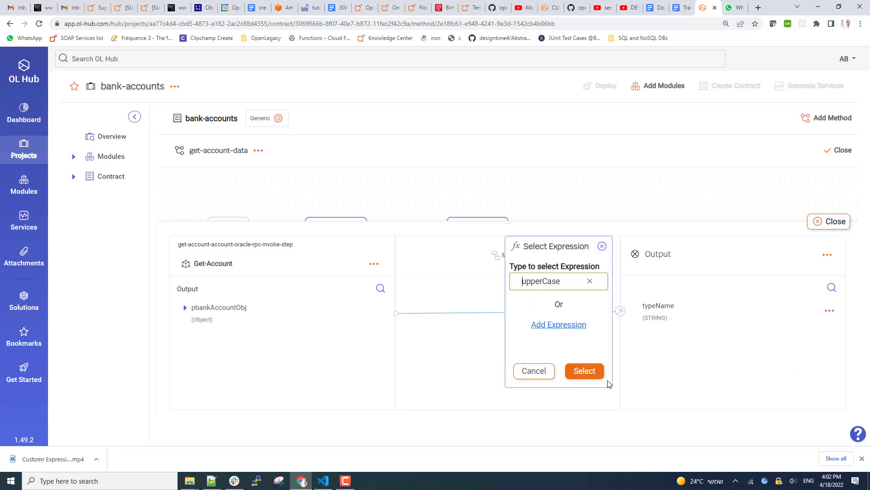
click(594, 373)
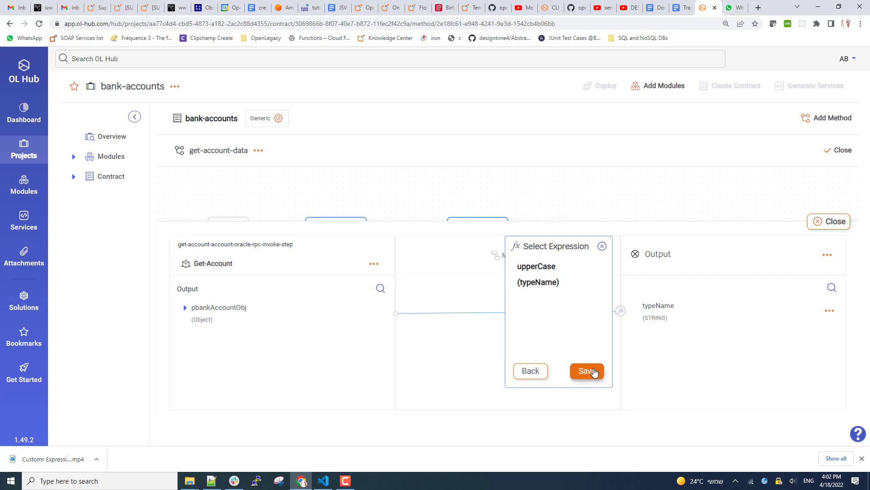
click(594, 371)
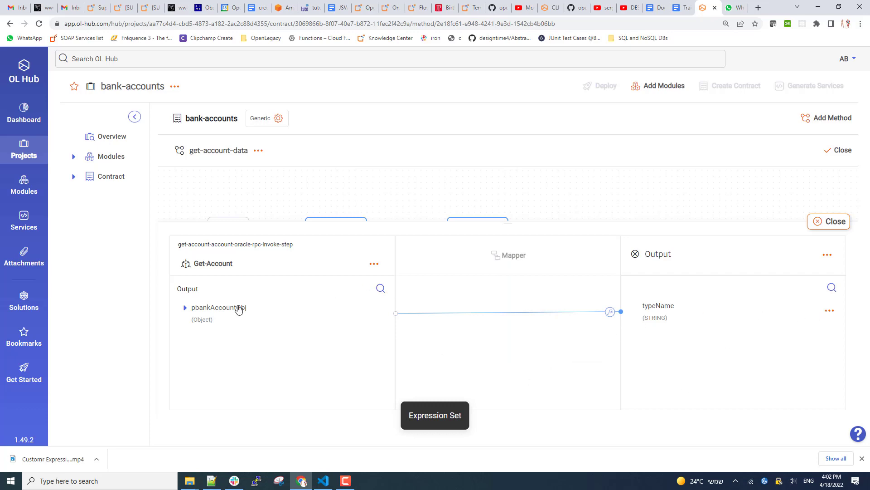
- Expand pbankAccountObj in the Get-Account output and map its customerName field to the method's output
click(185, 307)
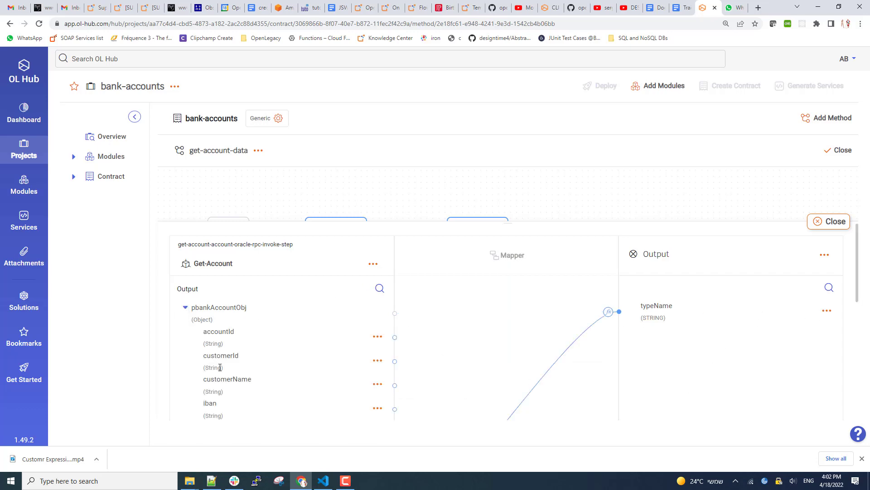
click(378, 386)
click(411, 412)
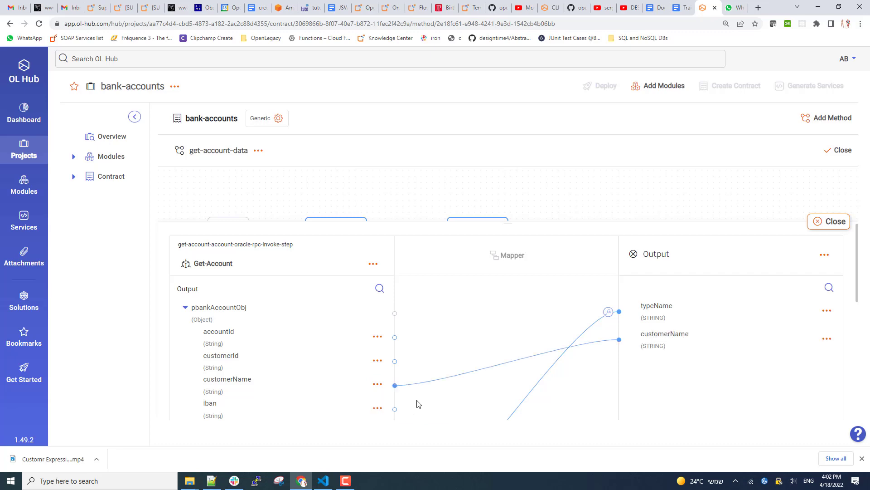
- Add an inline expression to the customerName output that returns customerName.toLowerCase(); in place of the placeholder comment, and set it
click(828, 340)
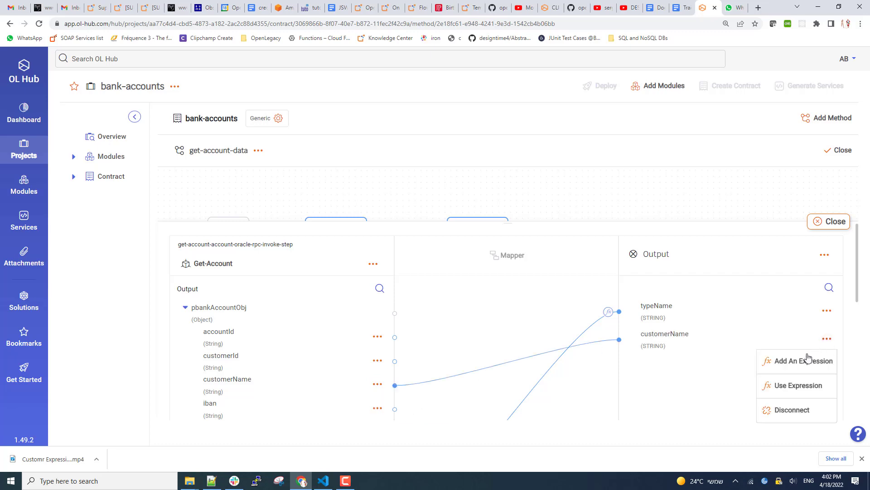
click(797, 361)
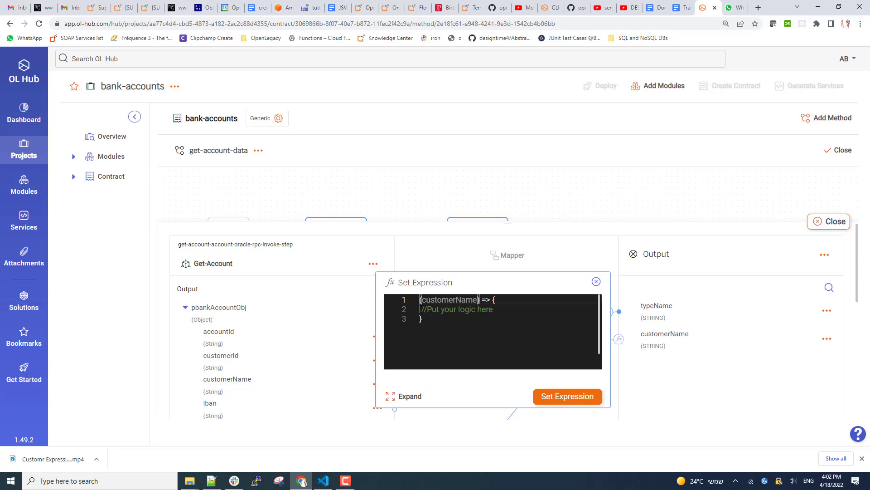
click(421, 310)
key(shift+Right)
key(shift+Right)
key(shift+Right)
key(shift+Right)
key(shift+Right)
key(shift+Right)
key(shift+Right)
key(shift+Right)
key(shift+Right)
key(shift+Right)
key(shift+Right)
key(shift+Right)
key(shift+Right)
key(shift+Right)
key(shift+Right)
key(shift+Right)
key(shift+Right)
key(shift+Right)
key(shift+Right)
key(shift+Right)
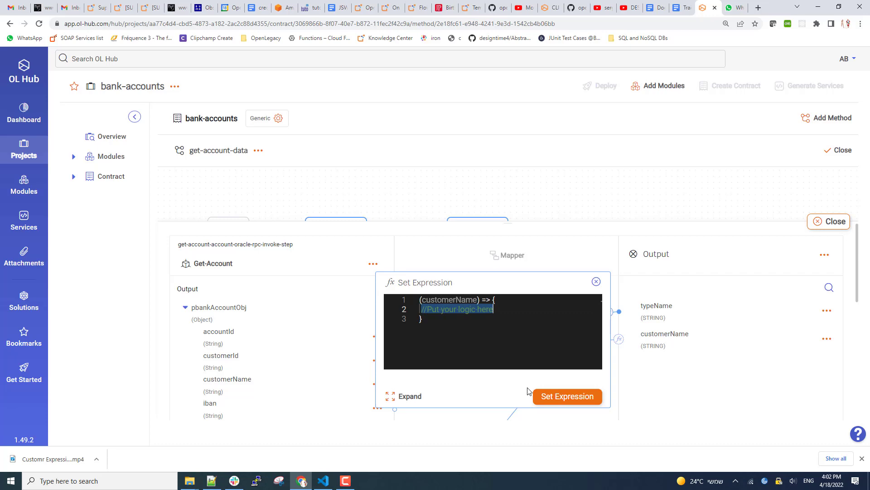
text(return)
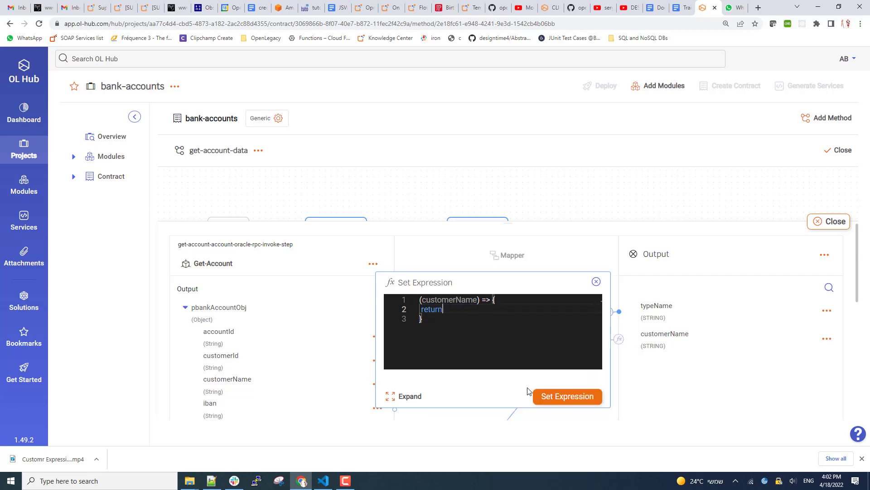
text( cus)
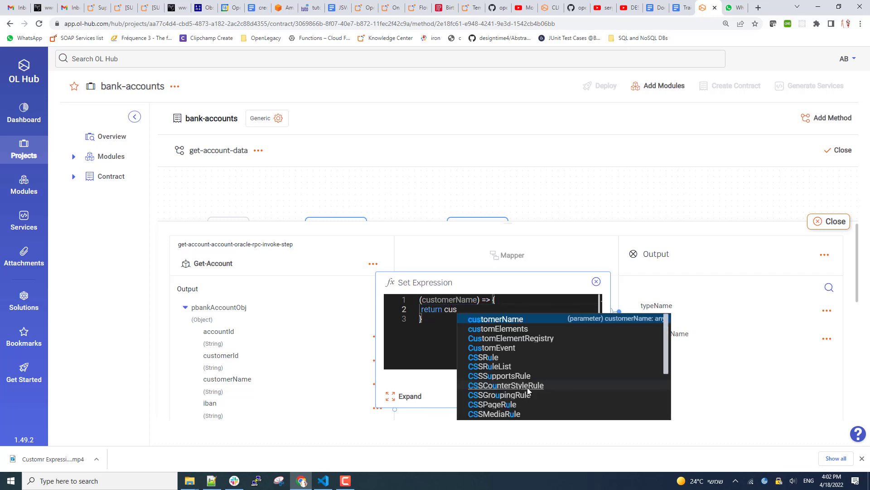
key(Return)
text(.)
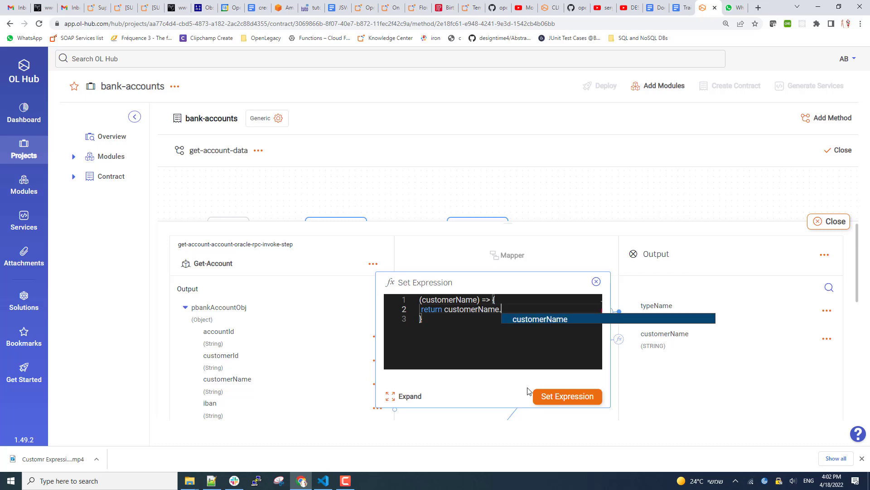
text(toLowe)
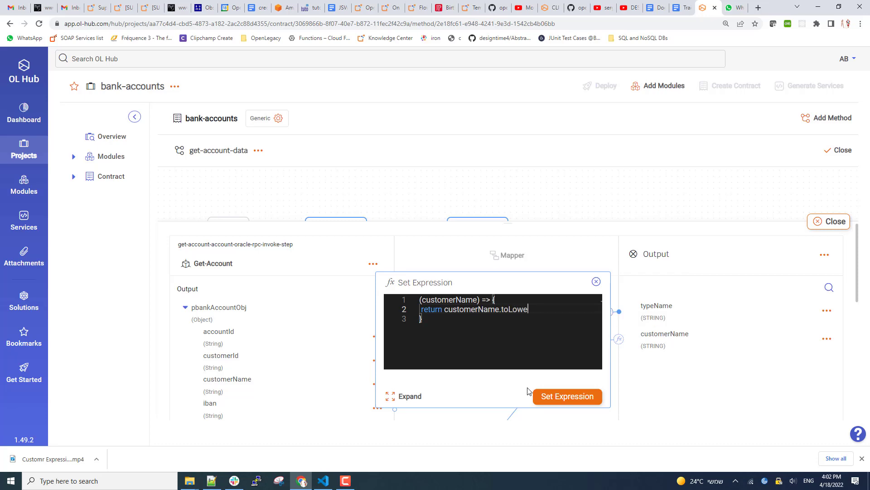
text(se();)
click(557, 402)
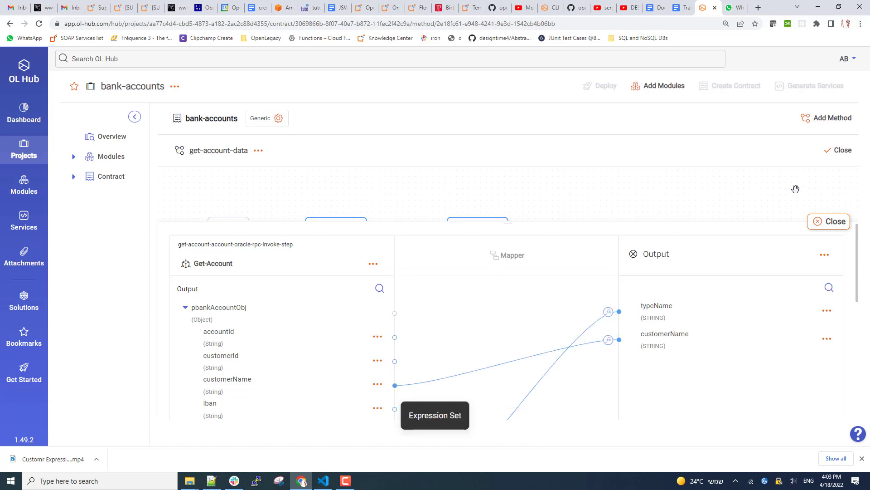
- Close and publish the get-account-data method, and deploy the bank-accounts project
click(839, 150)
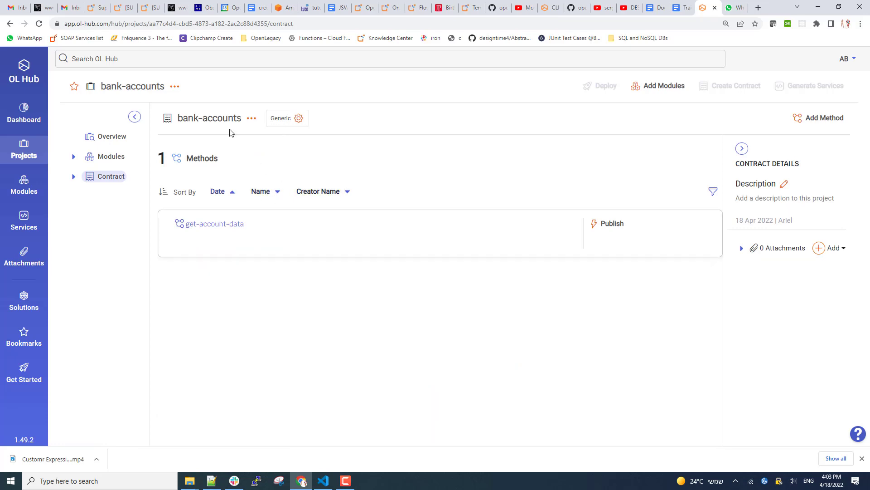
click(612, 224)
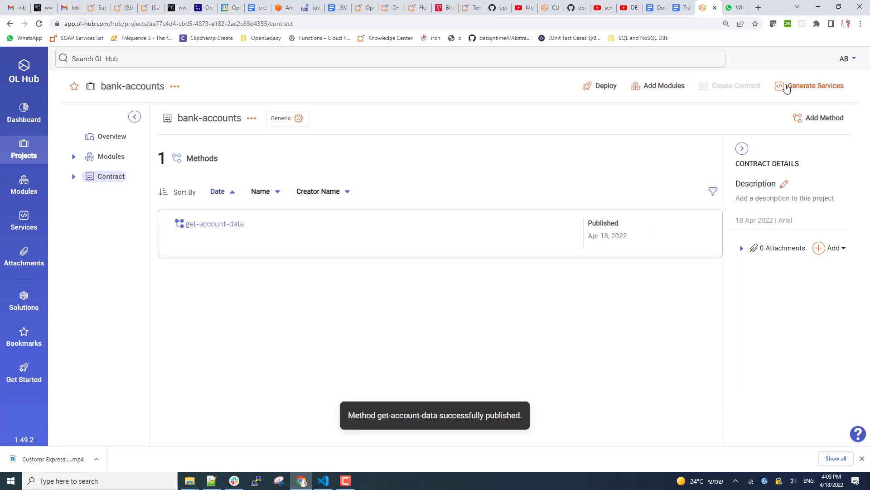
click(604, 88)
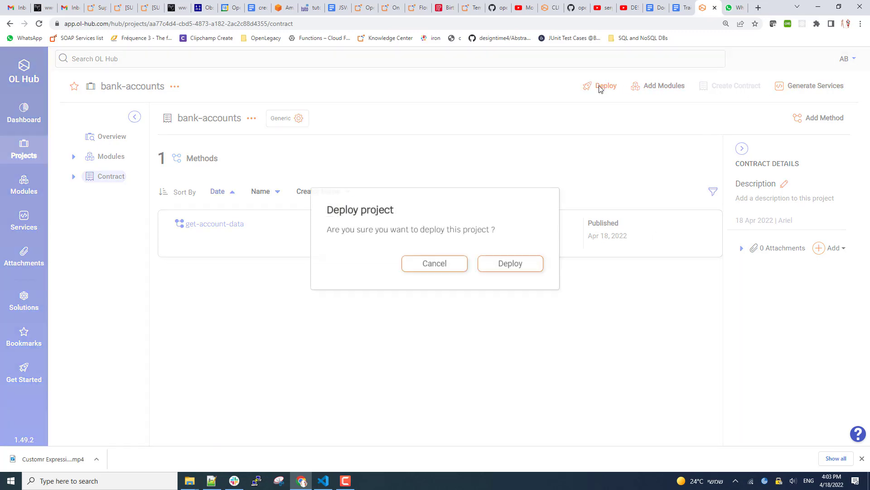
click(511, 272)
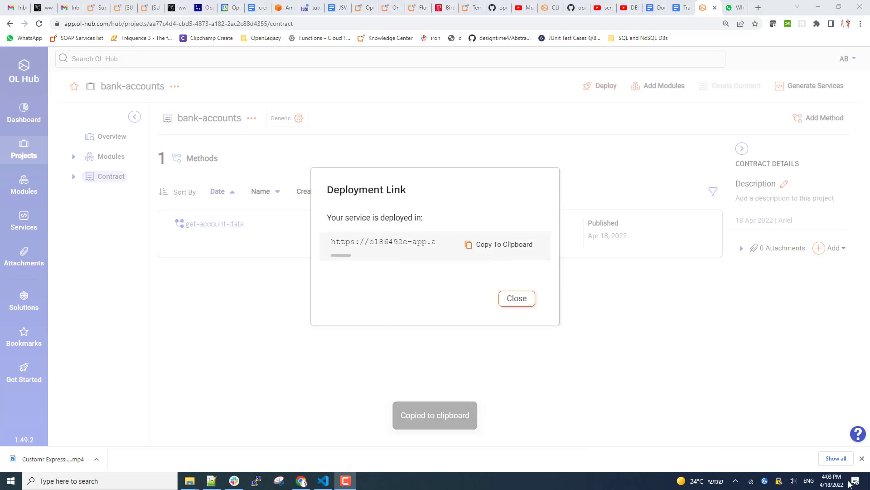
- Copy the deployment link and open the deployed service's Swagger page in a new browser tab
click(514, 245)
click(758, 8)
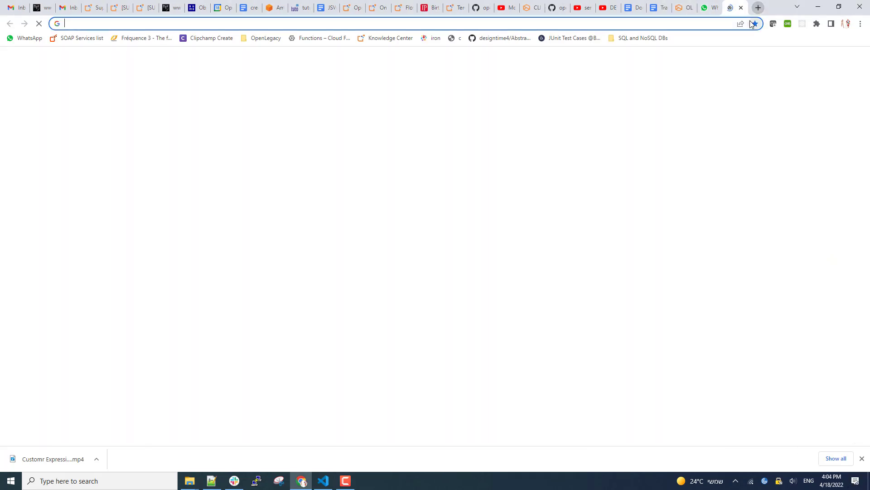
key(ctrl+v)
key(Return)
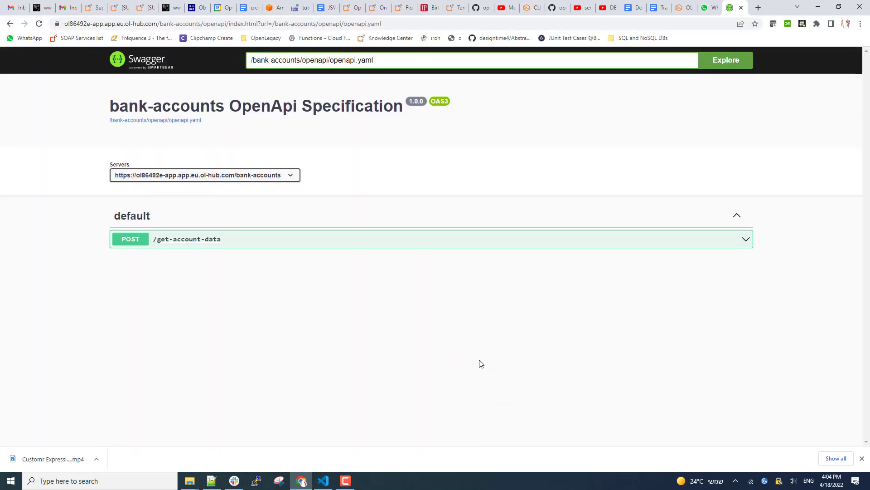
click(856, 482)
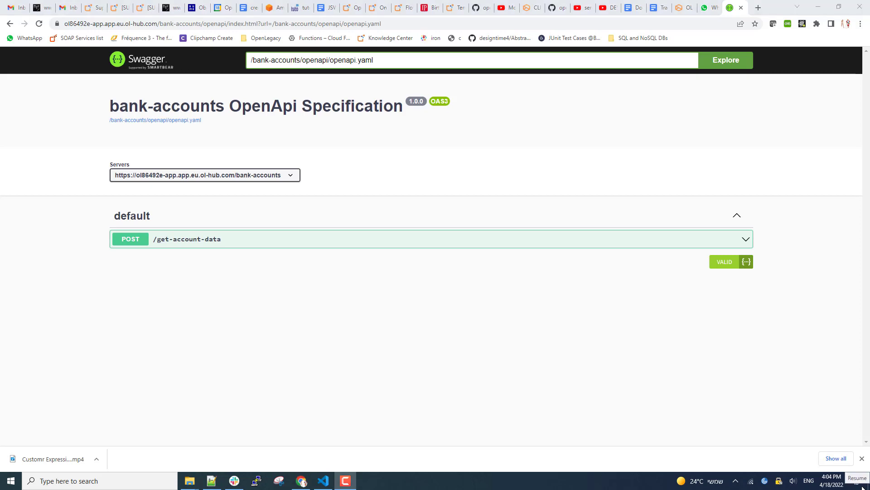
- Enable a trial request for POST /get-account-data and fill in the account number as the paccountId value in the request body
click(131, 242)
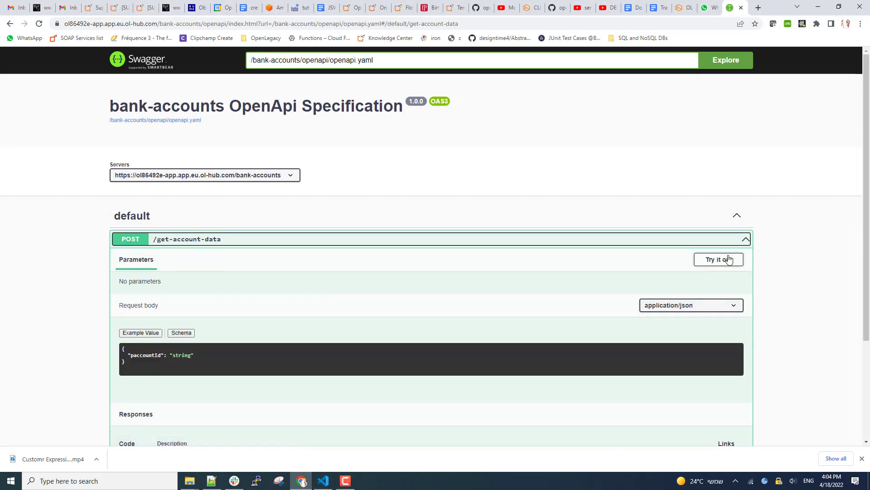
click(729, 260)
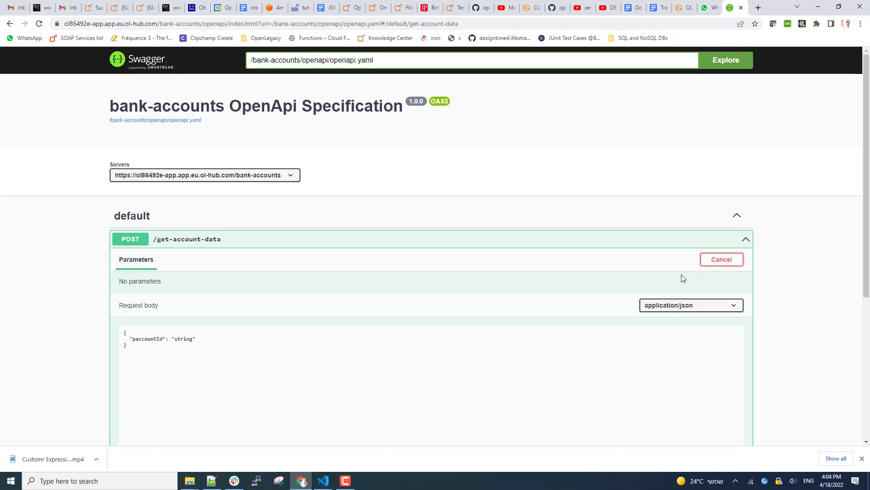
double_click(183, 341)
key(ctrl+v)
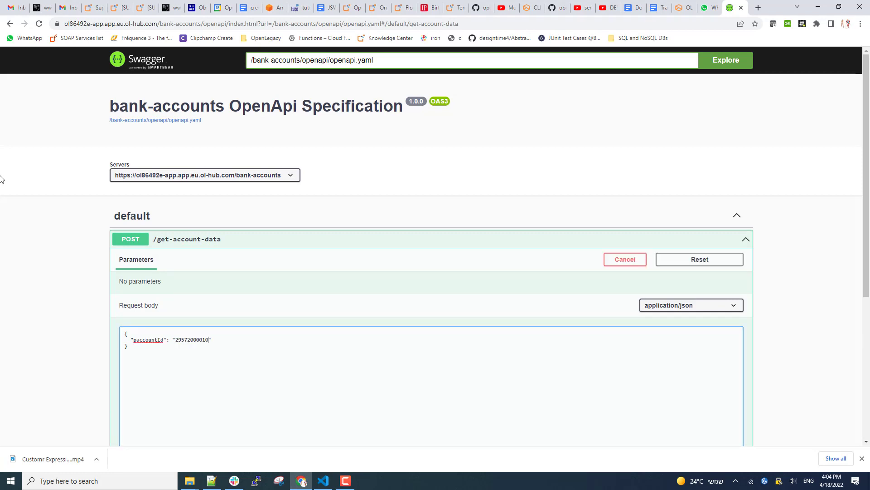
- Execute the get-account-data request and check the letter case of typeName and customerName in the response body
scroll(2, 172, down, 5)
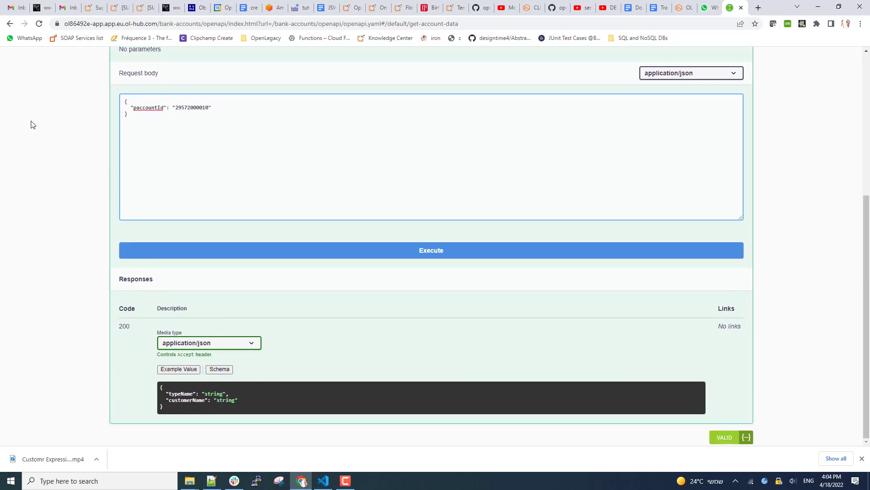
click(349, 250)
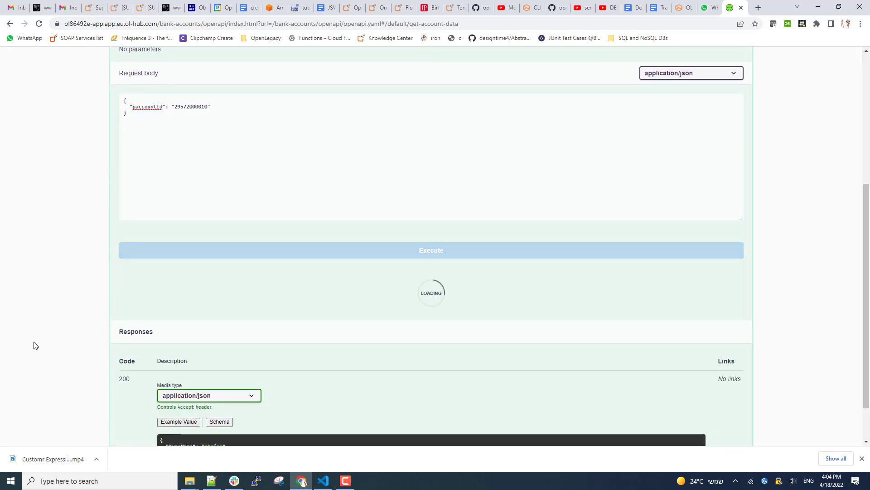
scroll(34, 340, down, 1)
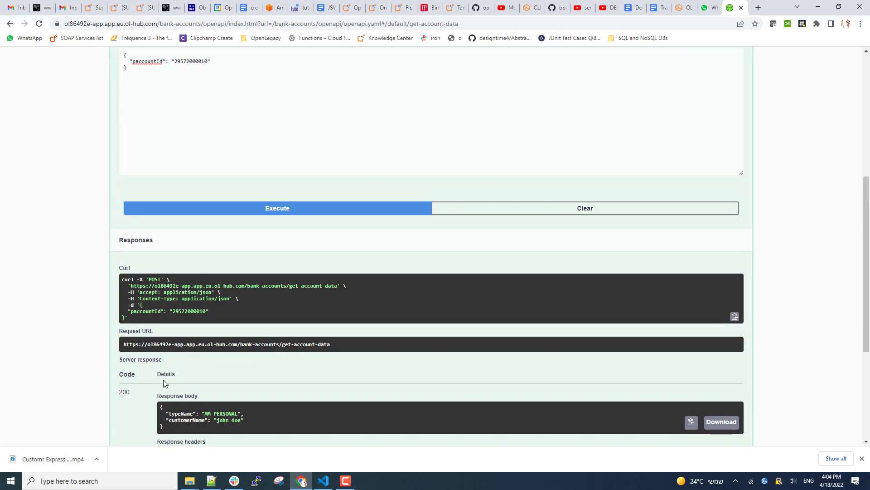
mouse_move(237, 411)
mouse_down()
mouse_move(211, 411)
mouse_move(227, 422)
mouse_up()
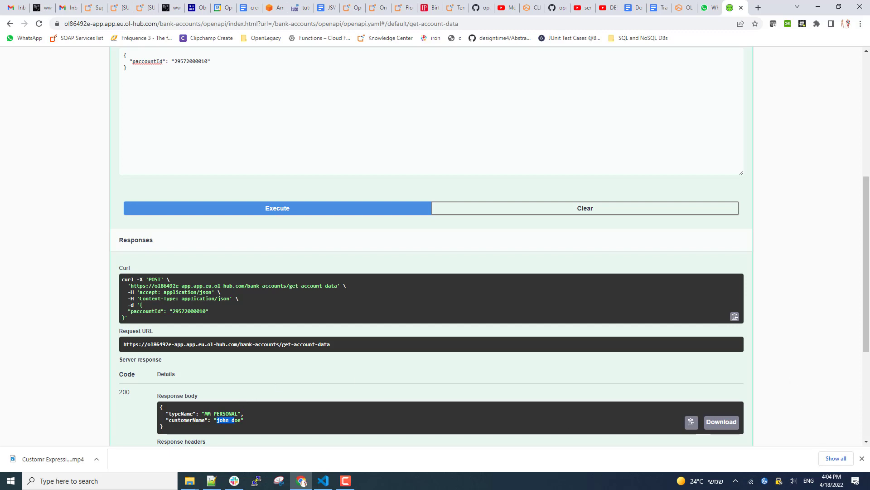
key(F10)
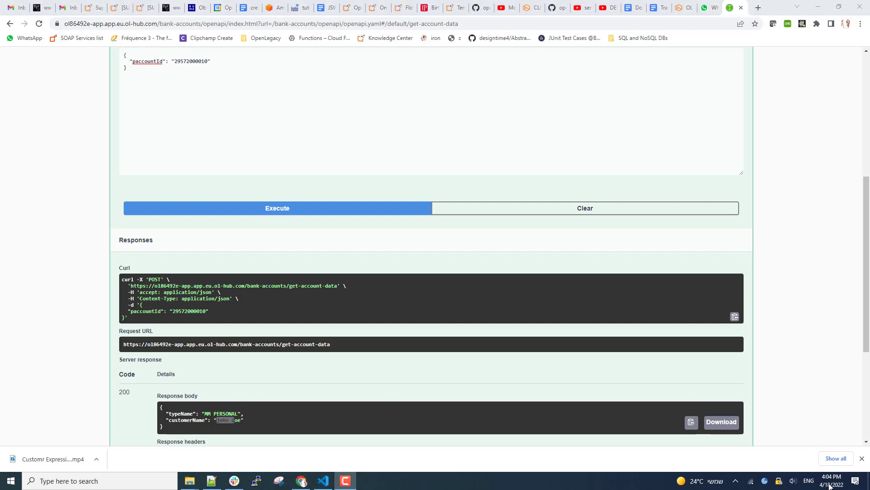